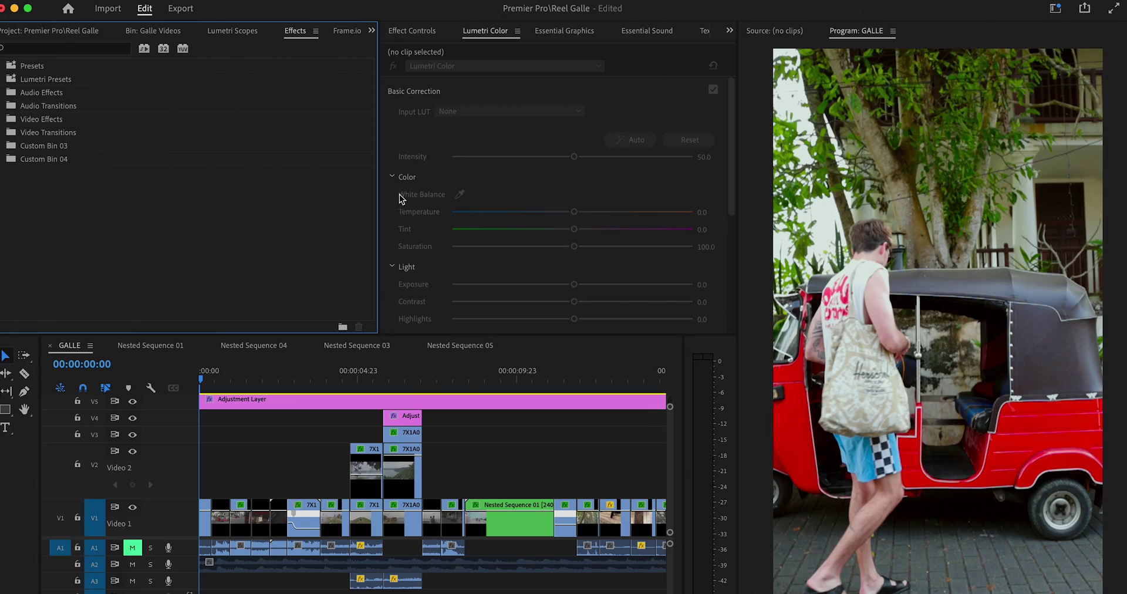
- Show the Effects panel from the Window menu, alongside Effect Controls and Lumetri Color
click(420, 29)
click(411, 1)
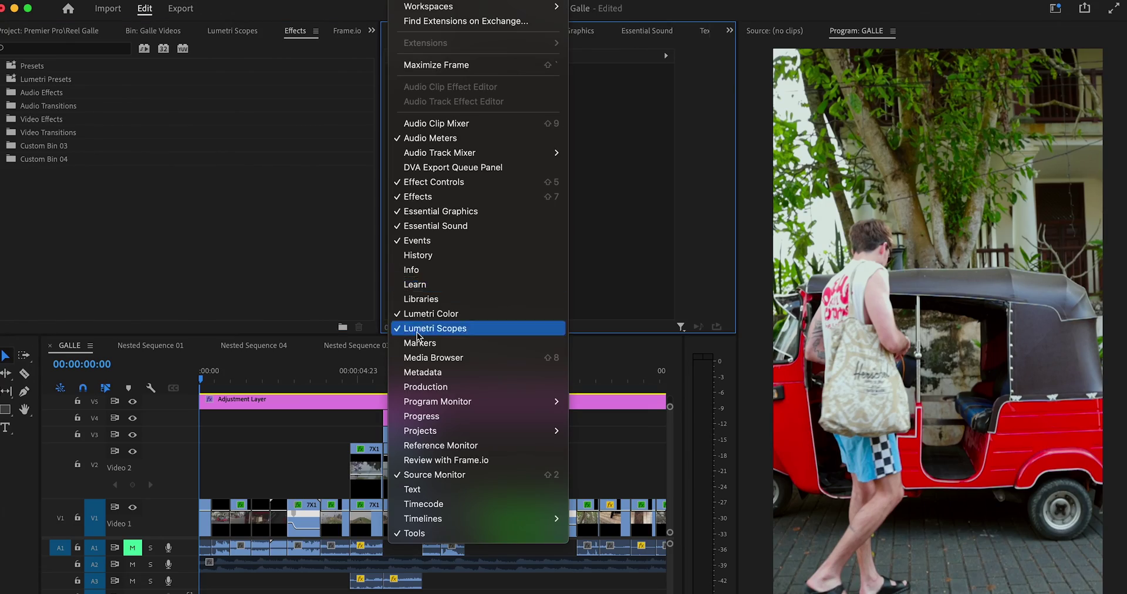
click(418, 198)
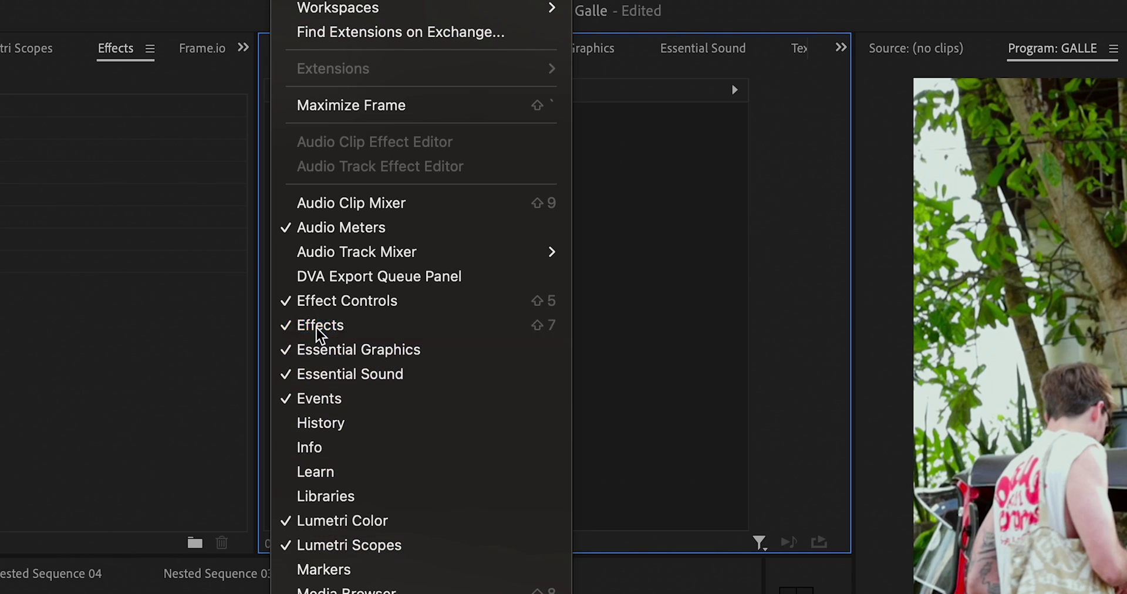
click(316, 329)
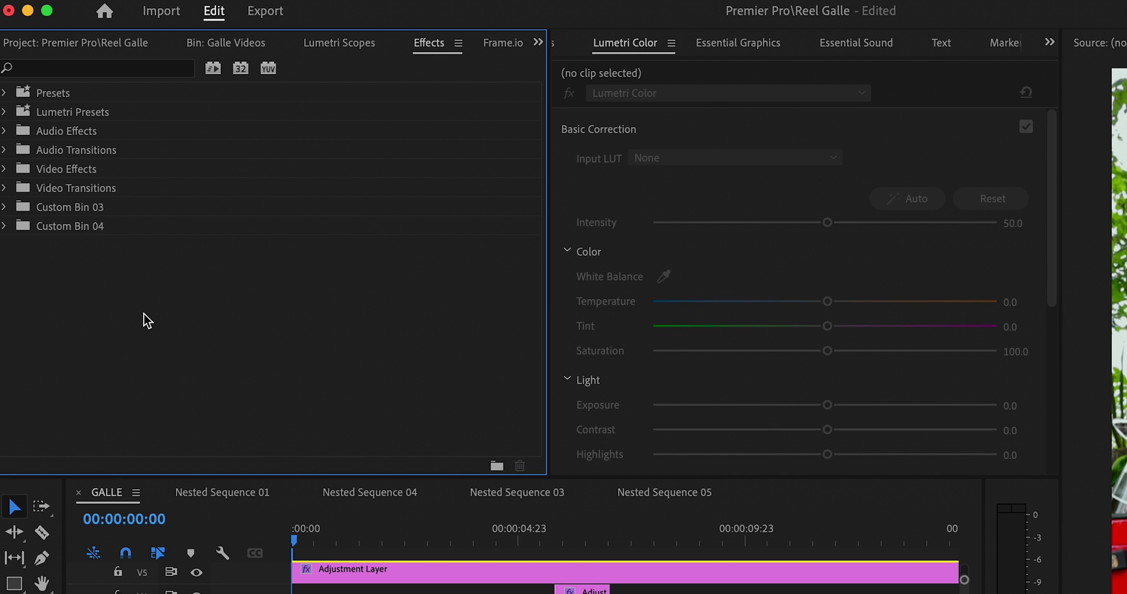
- Create two new custom effects bins in the Effects panel
right_click(202, 346)
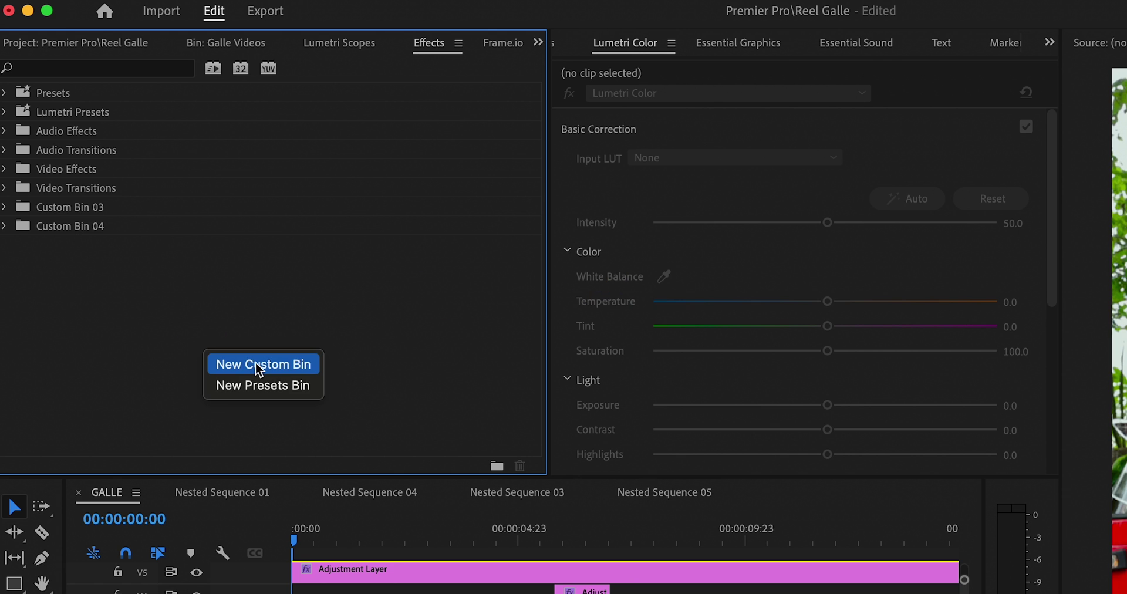
click(279, 365)
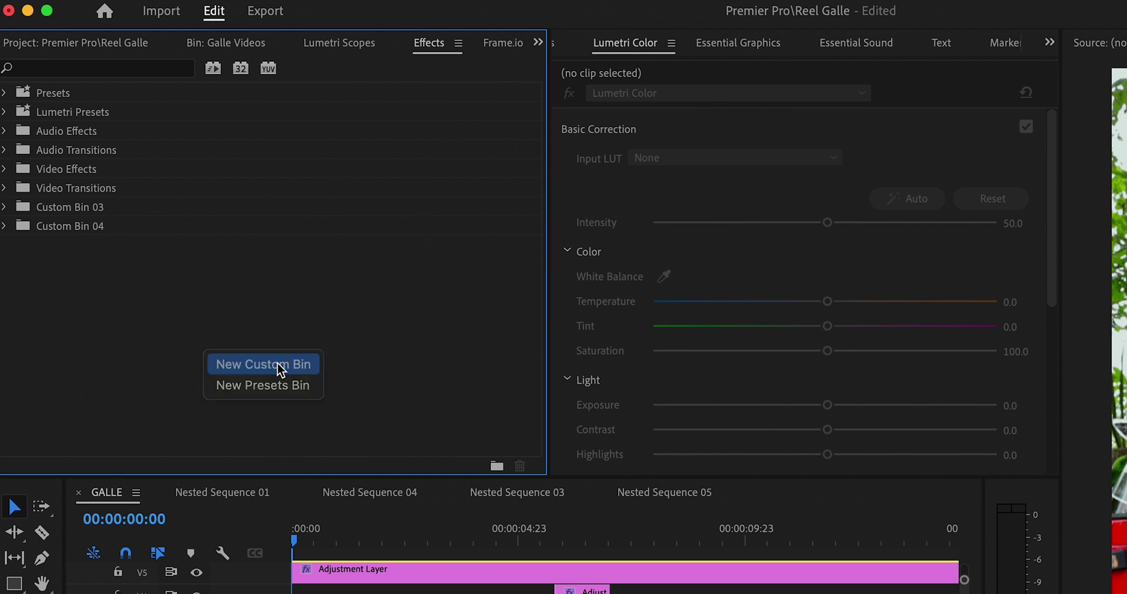
click(496, 466)
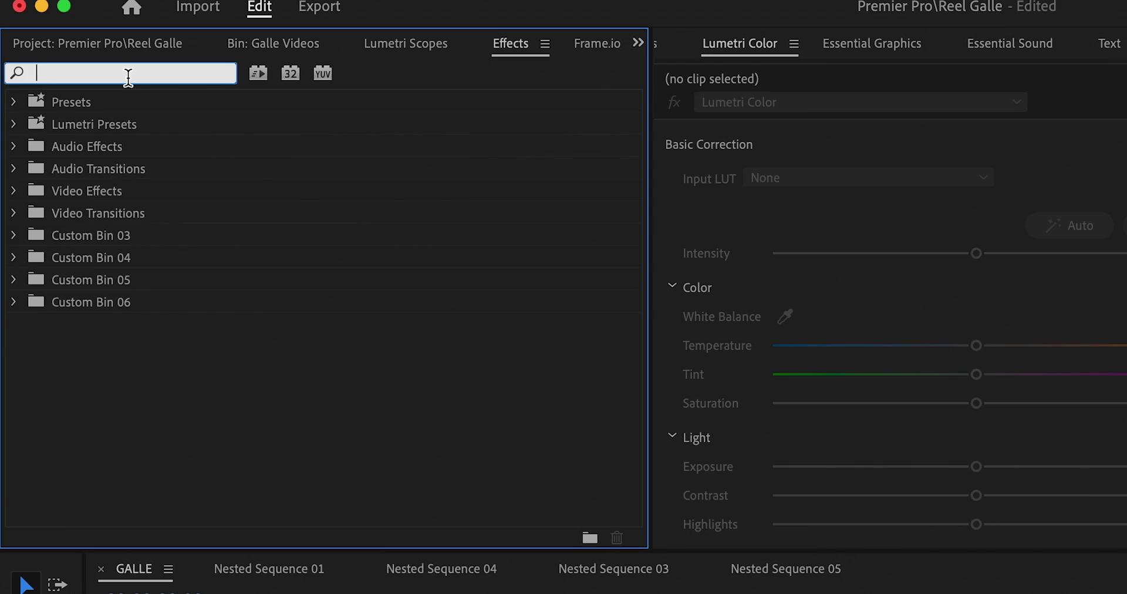
- Search 'war' and drag Warp Stabilizer and Crop into Custom Bin 05
text(warp)
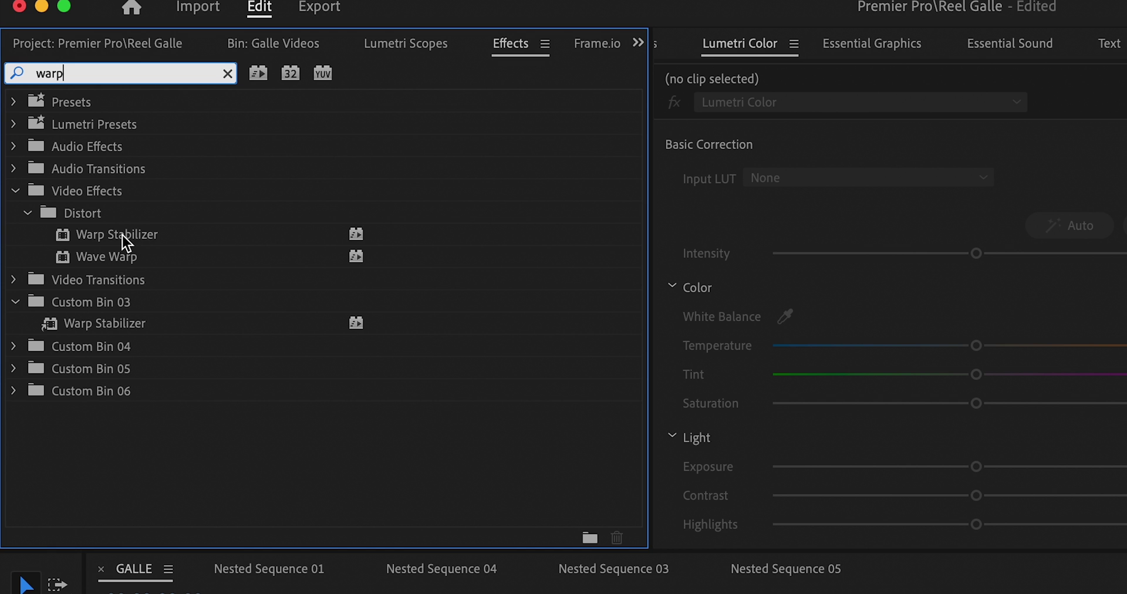
click(122, 234)
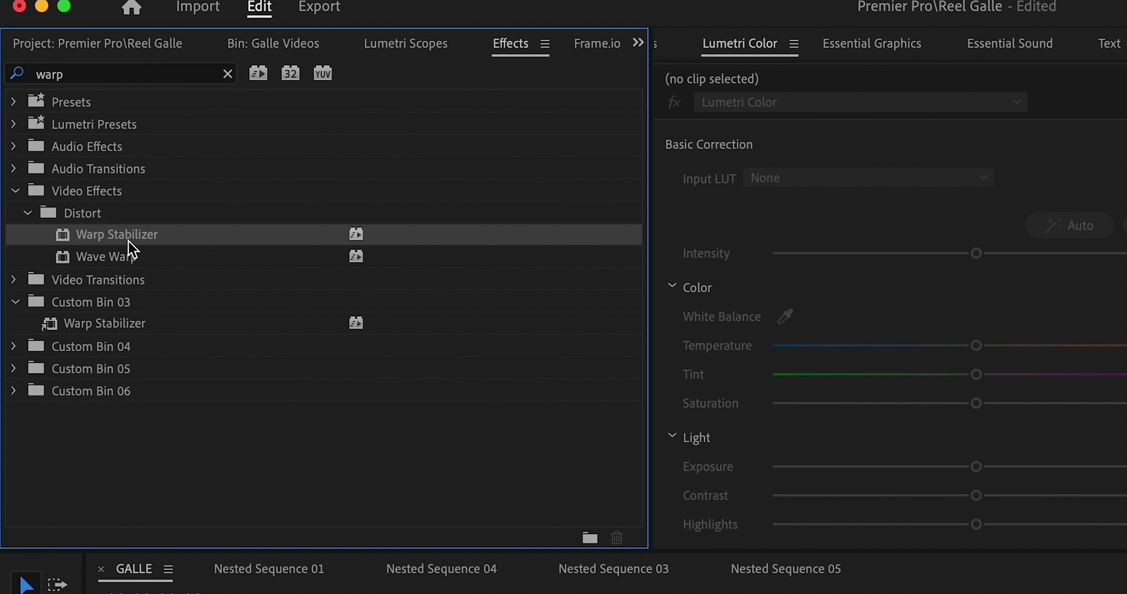
drag(128, 242, 119, 327)
click(90, 234)
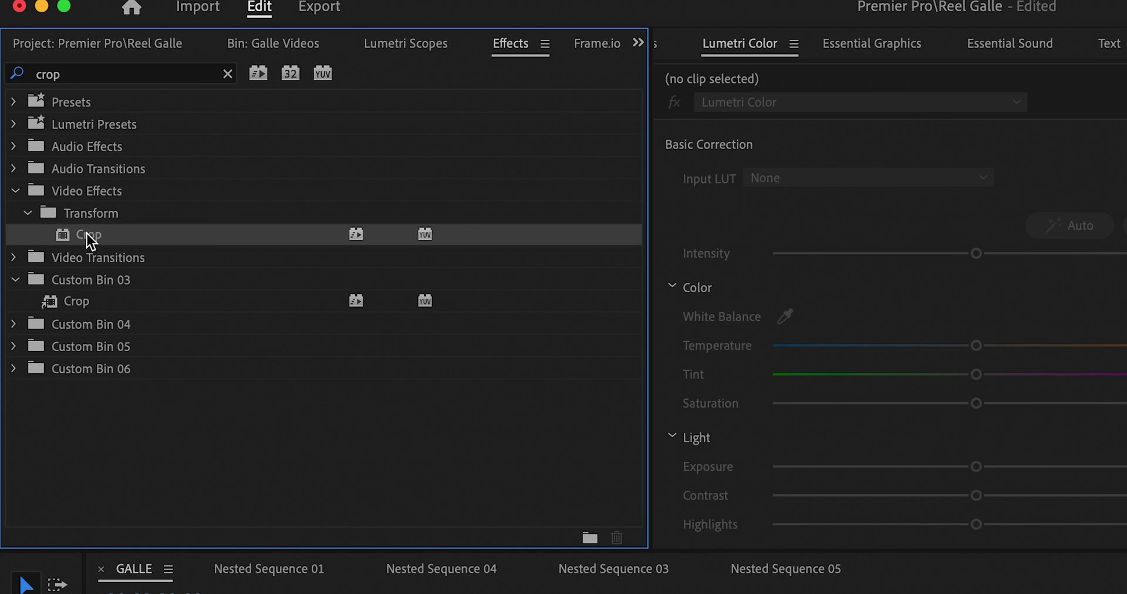
drag(86, 233, 90, 350)
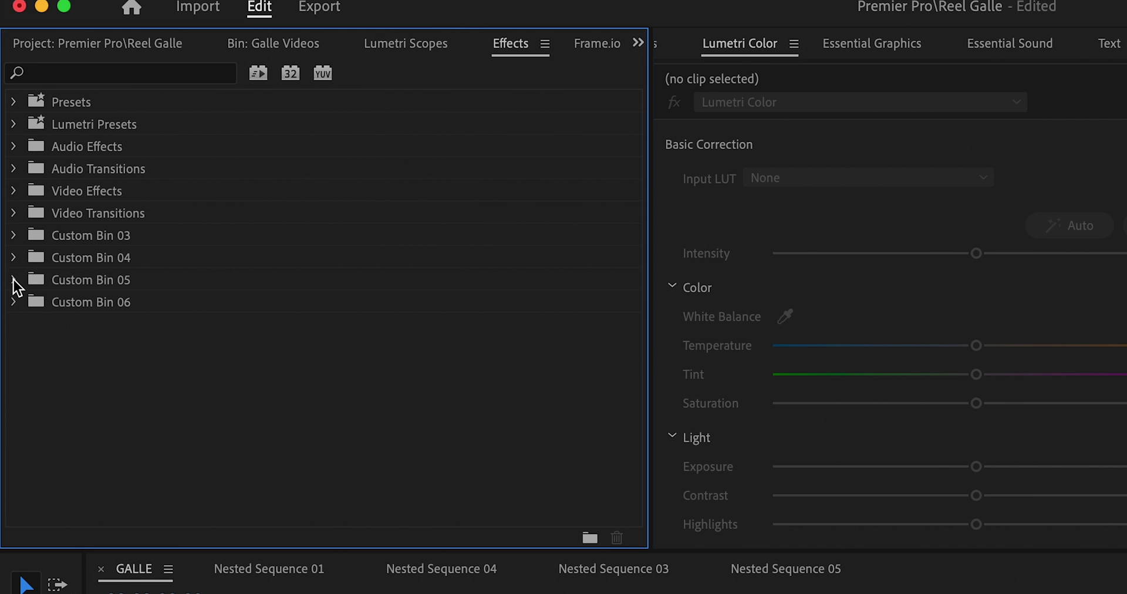
- Expand Custom Bin 05 and apply its Crop effect to a timeline clip
click(13, 280)
click(94, 301)
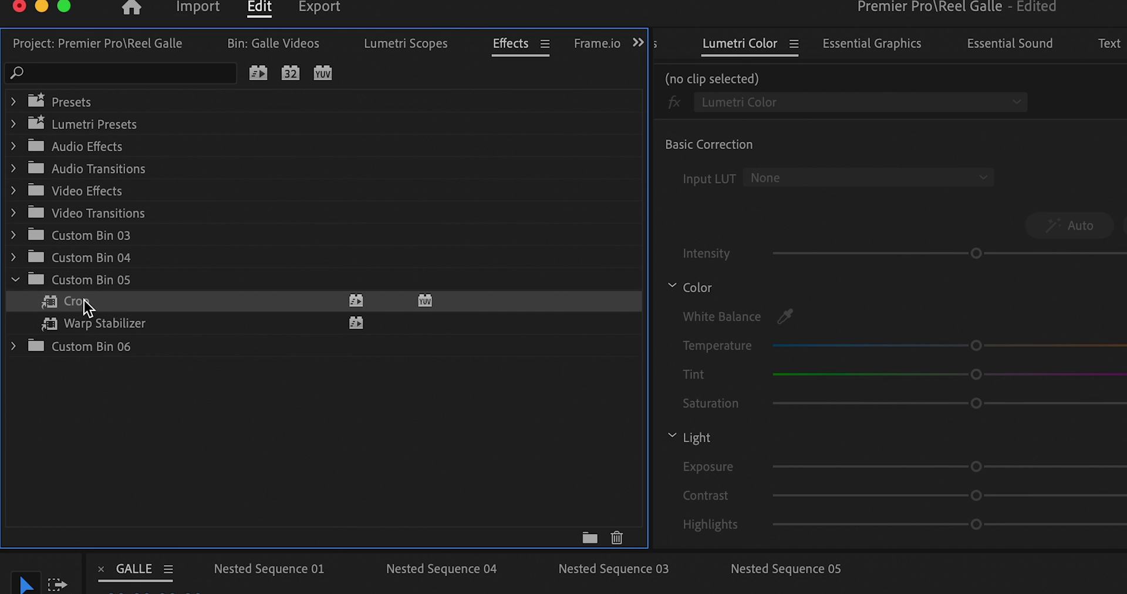
drag(79, 303, 527, 593)
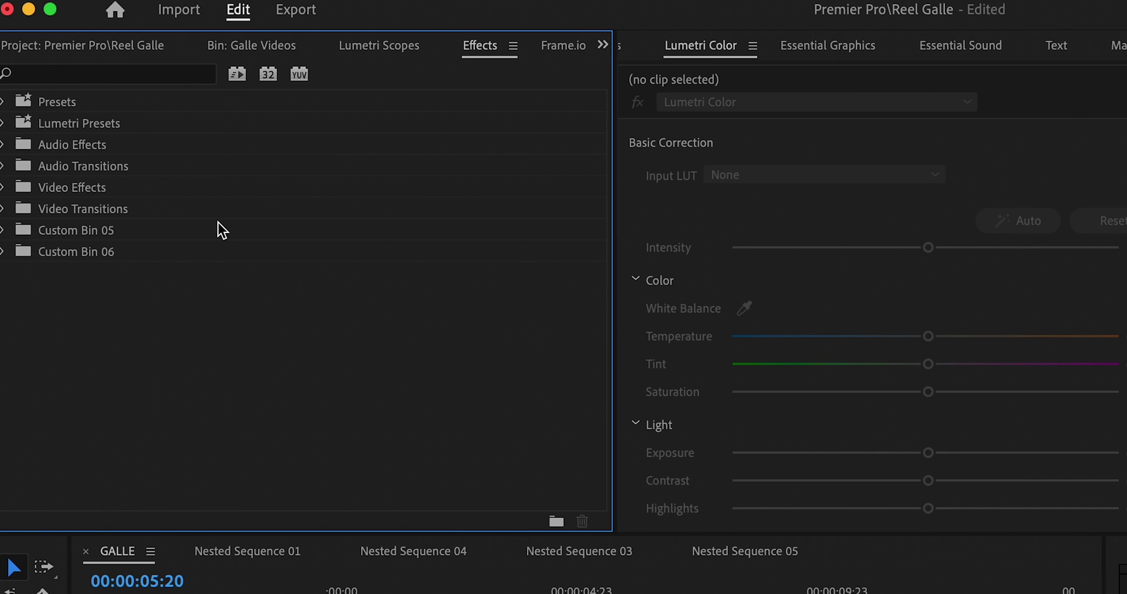
- Bind the Window > Effects command to Shift+7 in Keyboard Shortcuts
click(65, 0)
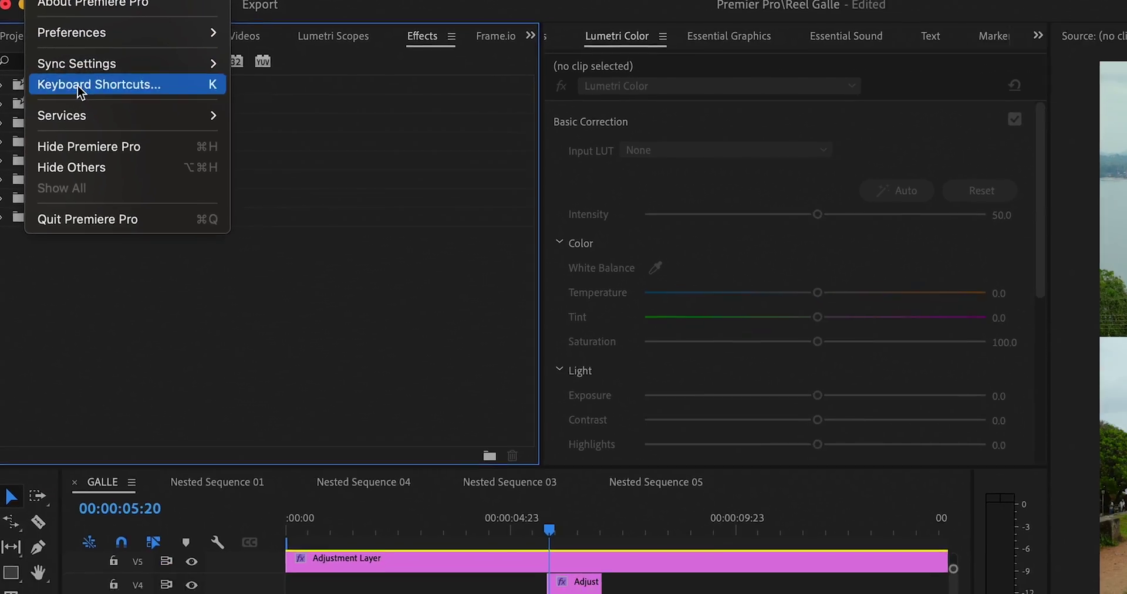
click(89, 101)
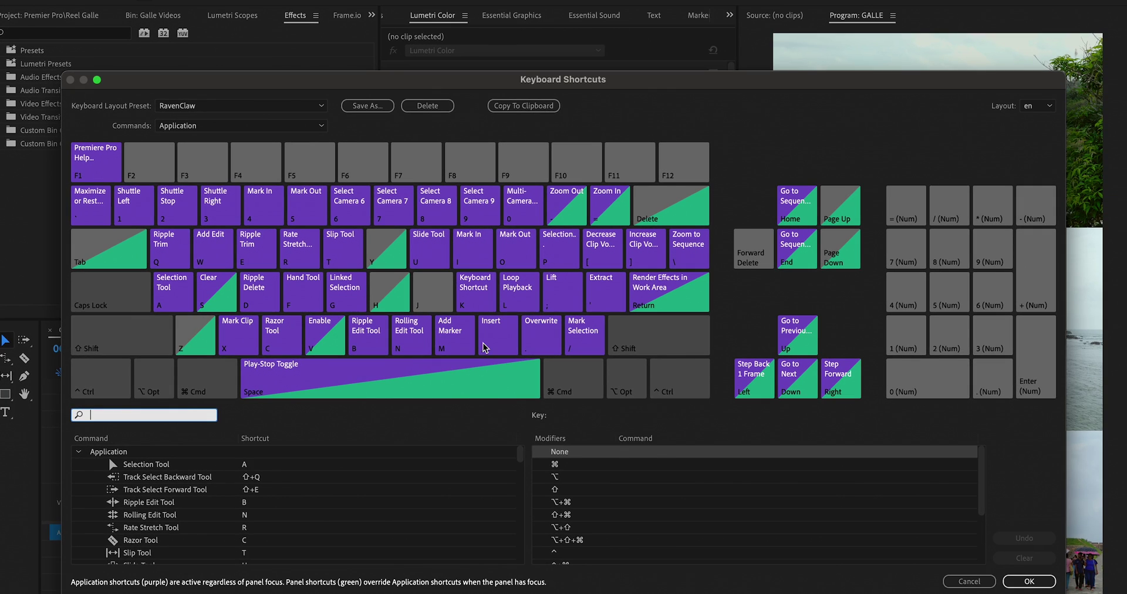
text(e)
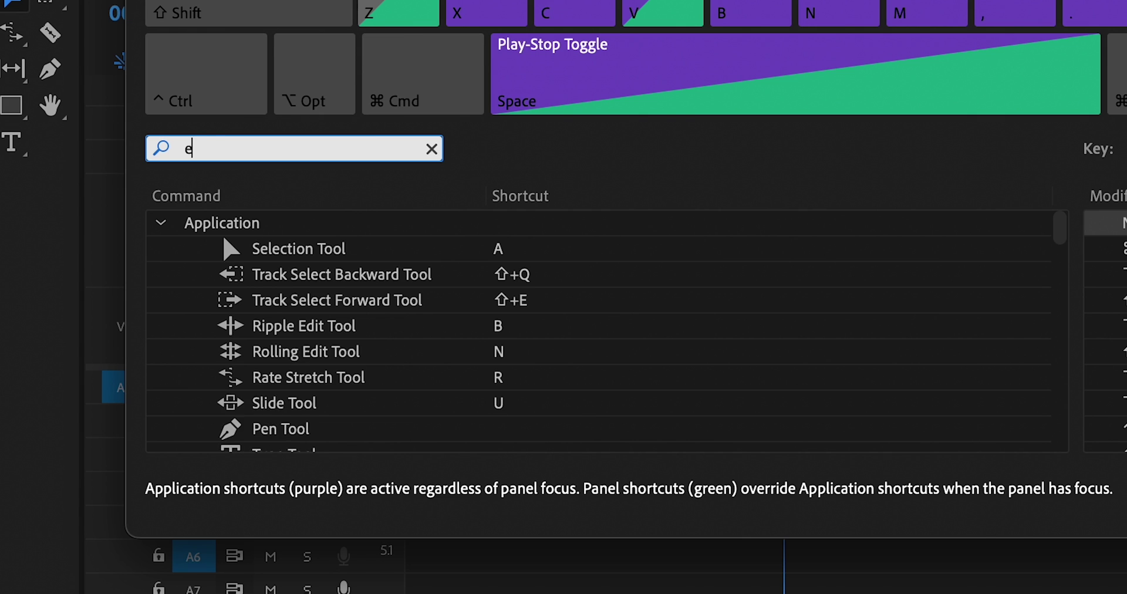
text(ffects)
scroll(284, 341, down, 2)
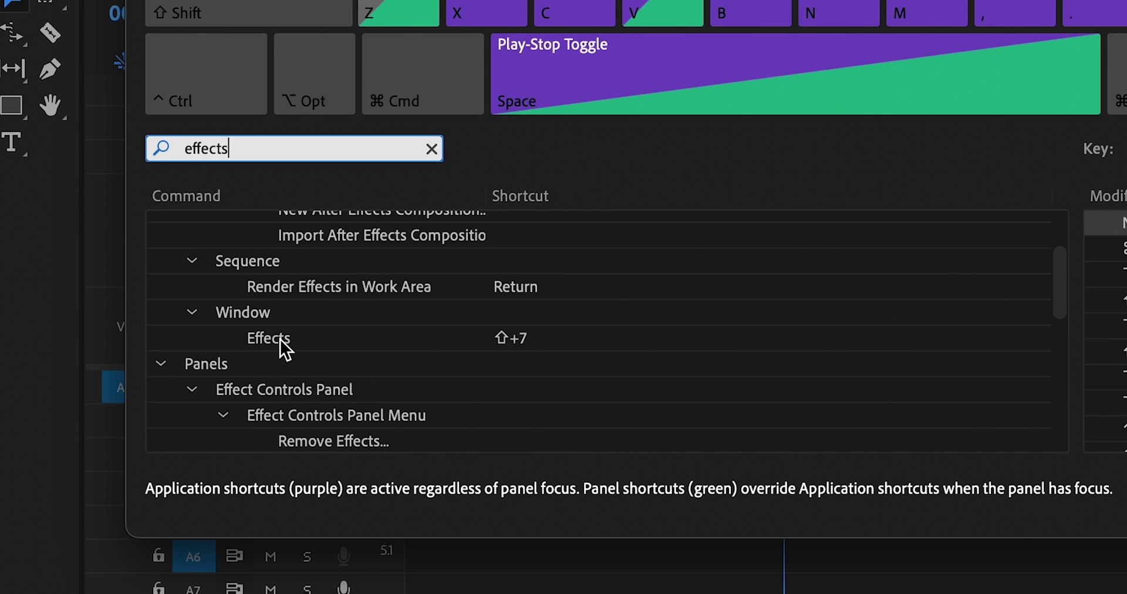
click(280, 340)
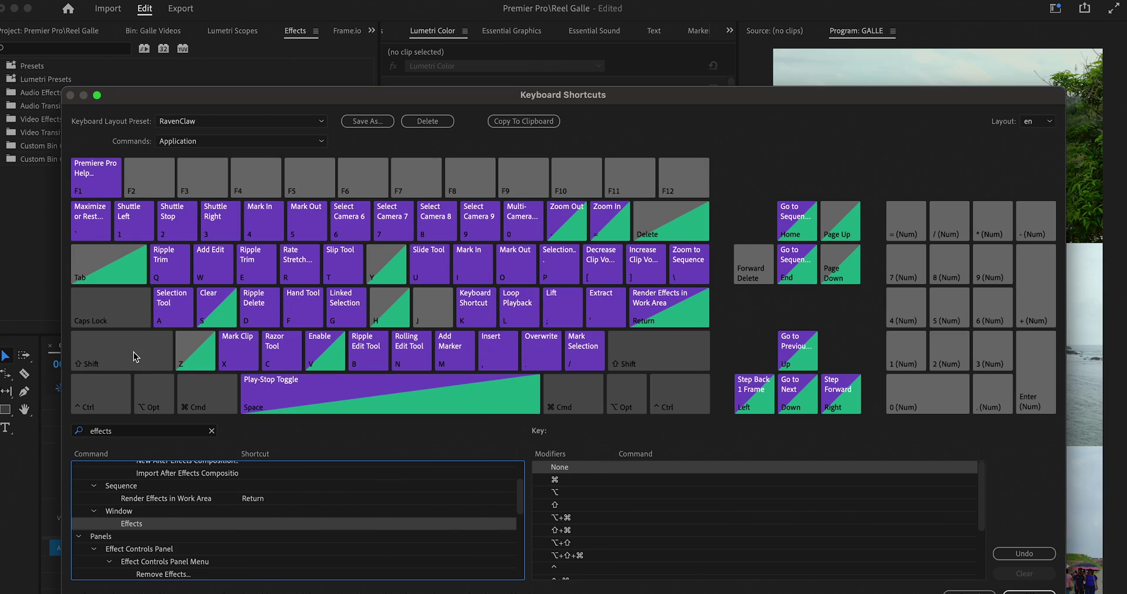
click(132, 354)
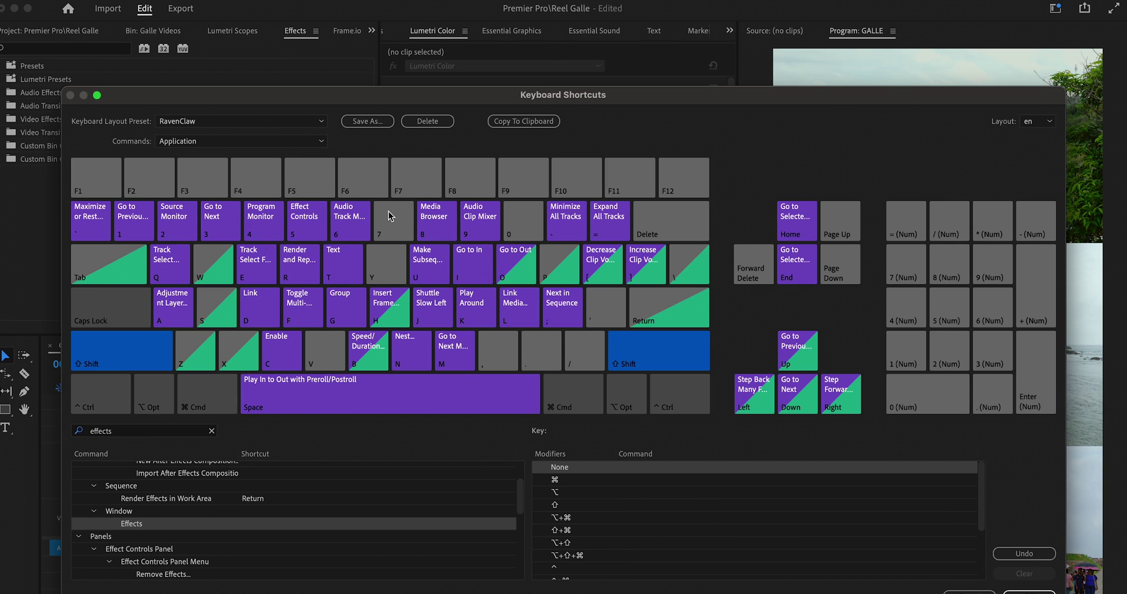
drag(134, 528, 331, 281)
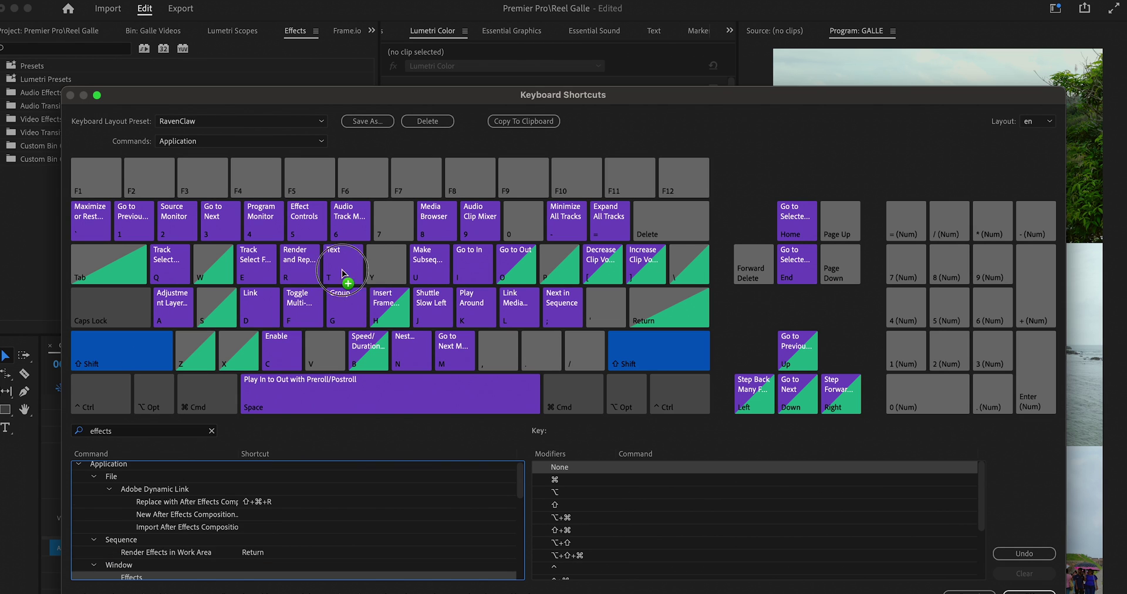
drag(387, 226, 391, 228)
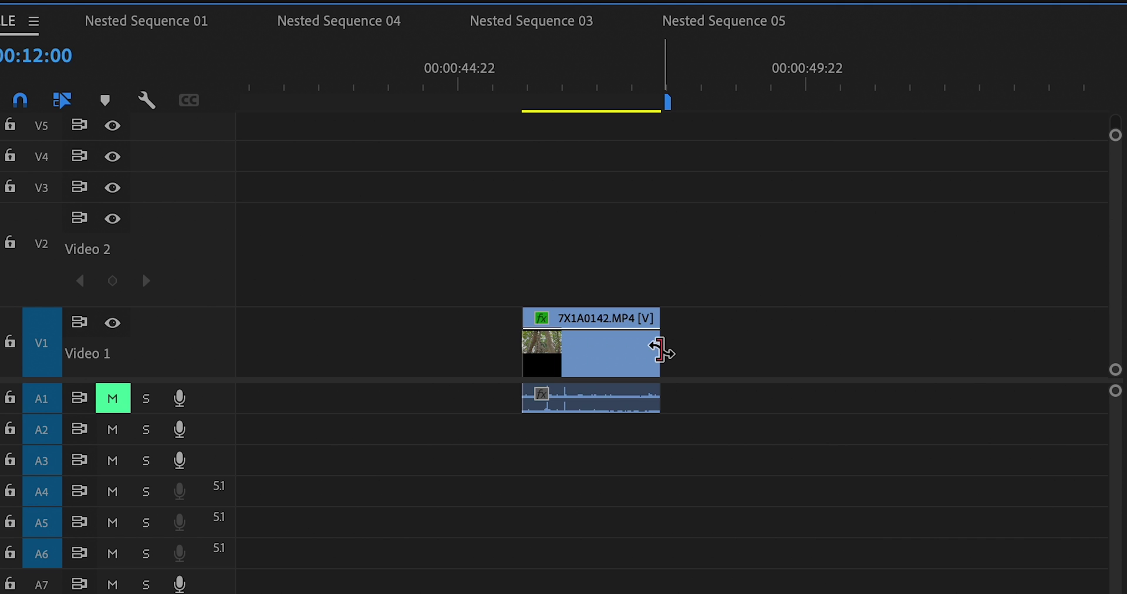
- Trim the clip's end, then look up the Rate Stretch Tool and Selection Tool (A) shortcuts
drag(660, 350, 878, 354)
key(Down)
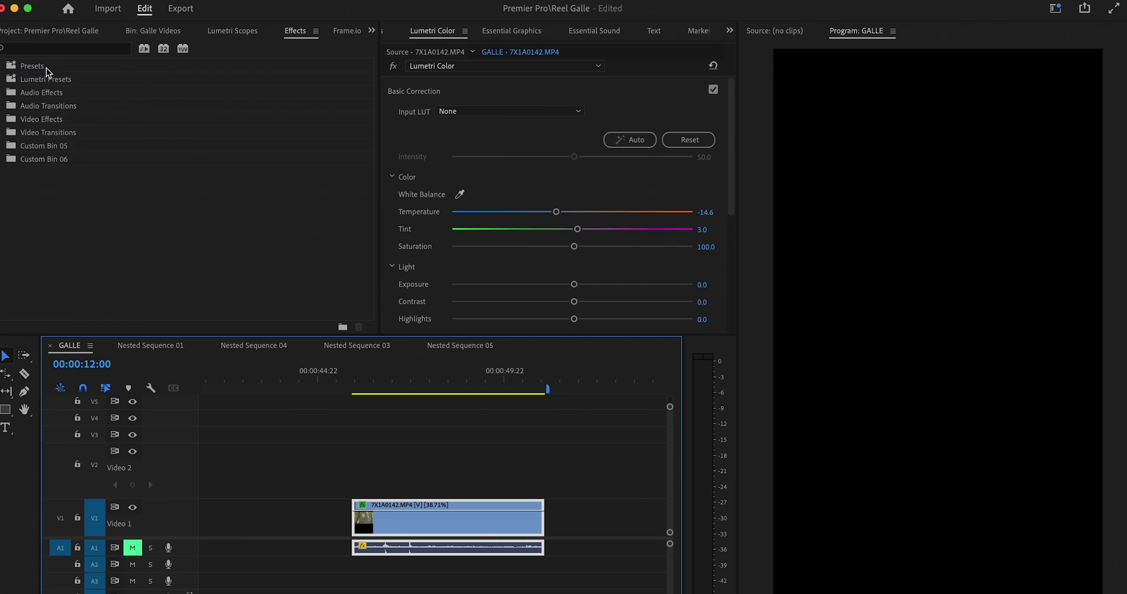
key(super+alt+k)
text(rate stretch tool)
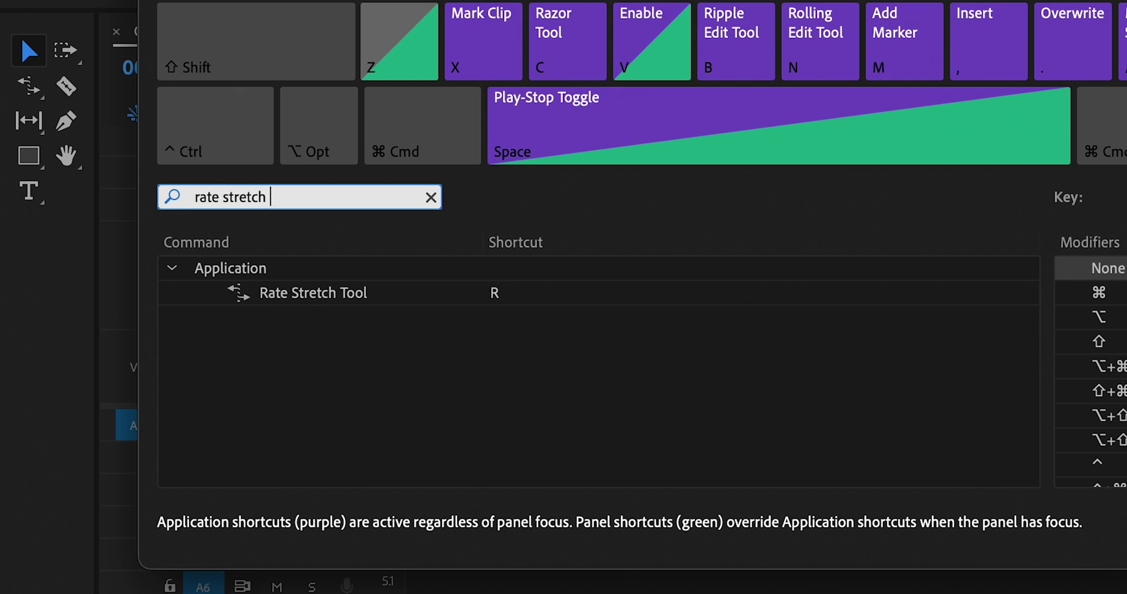
click(348, 308)
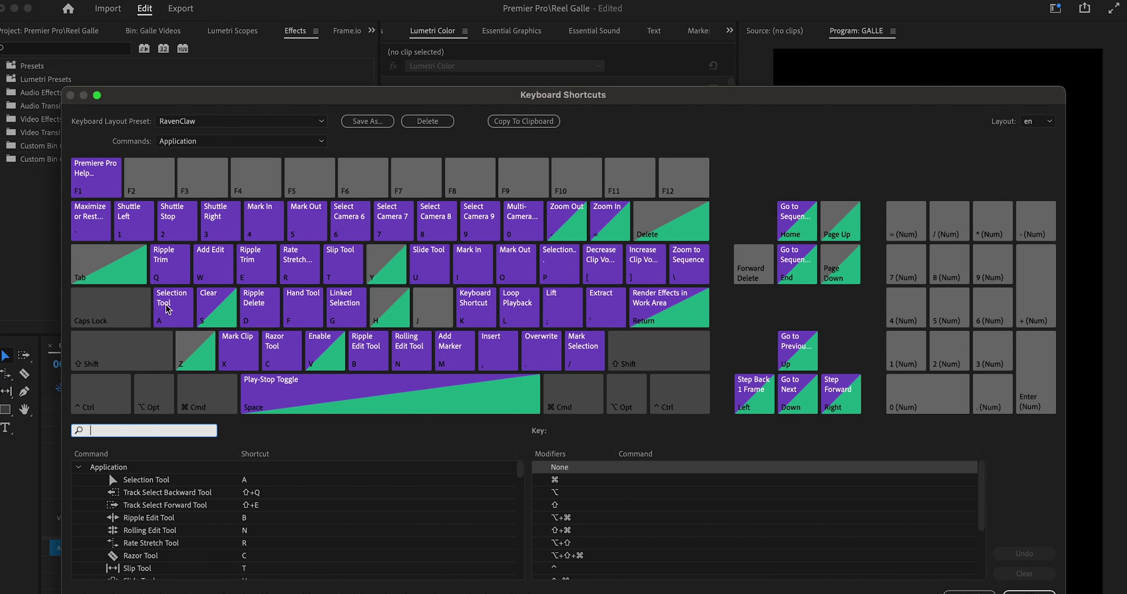
text(selec)
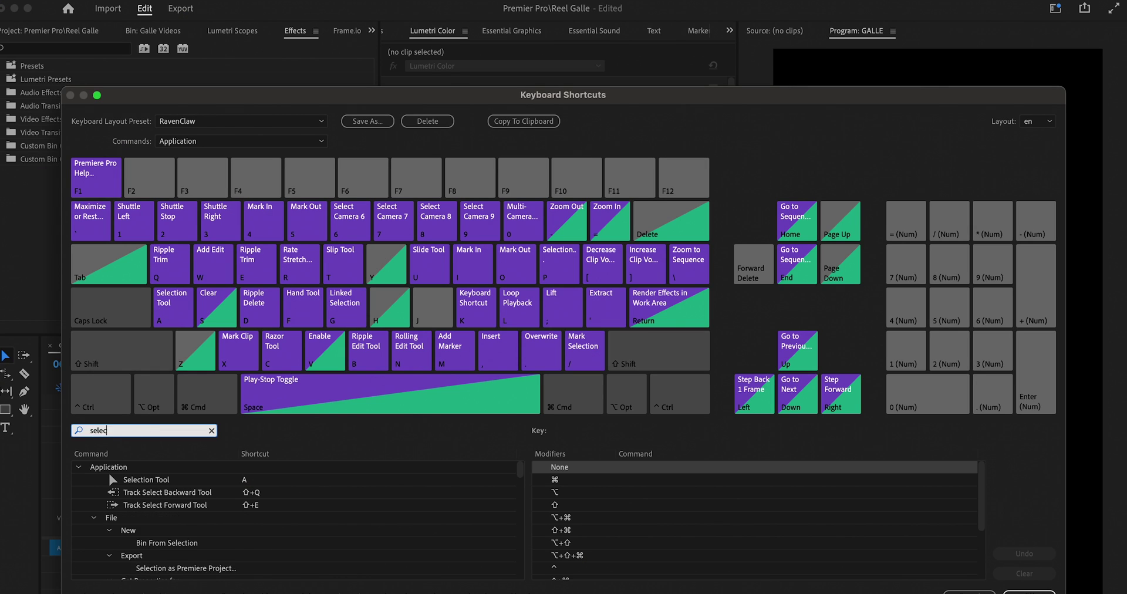
text(tion tool)
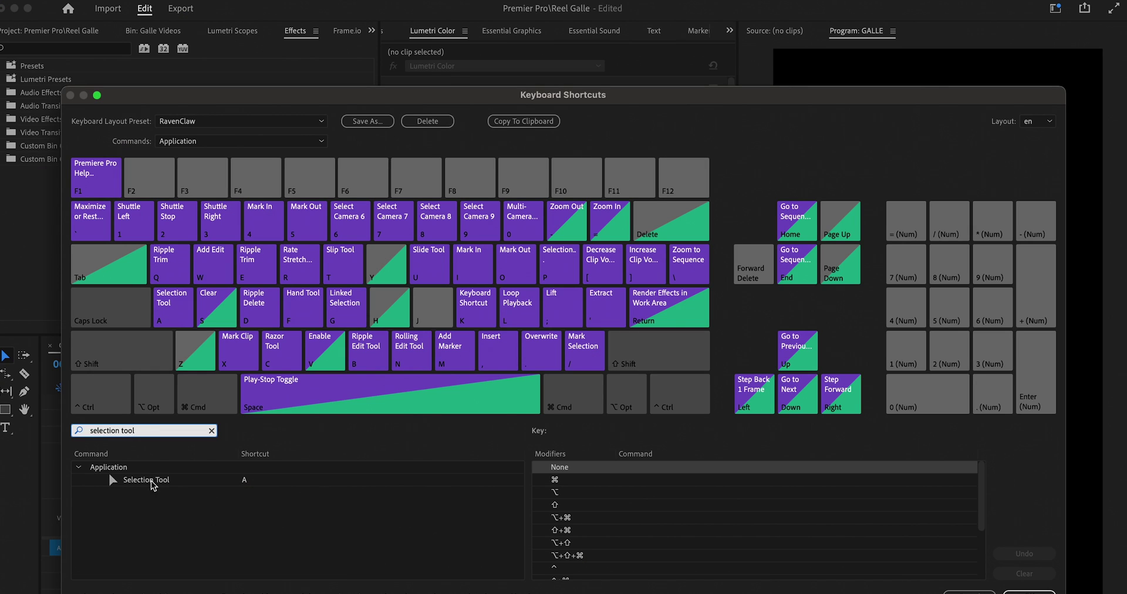
click(152, 481)
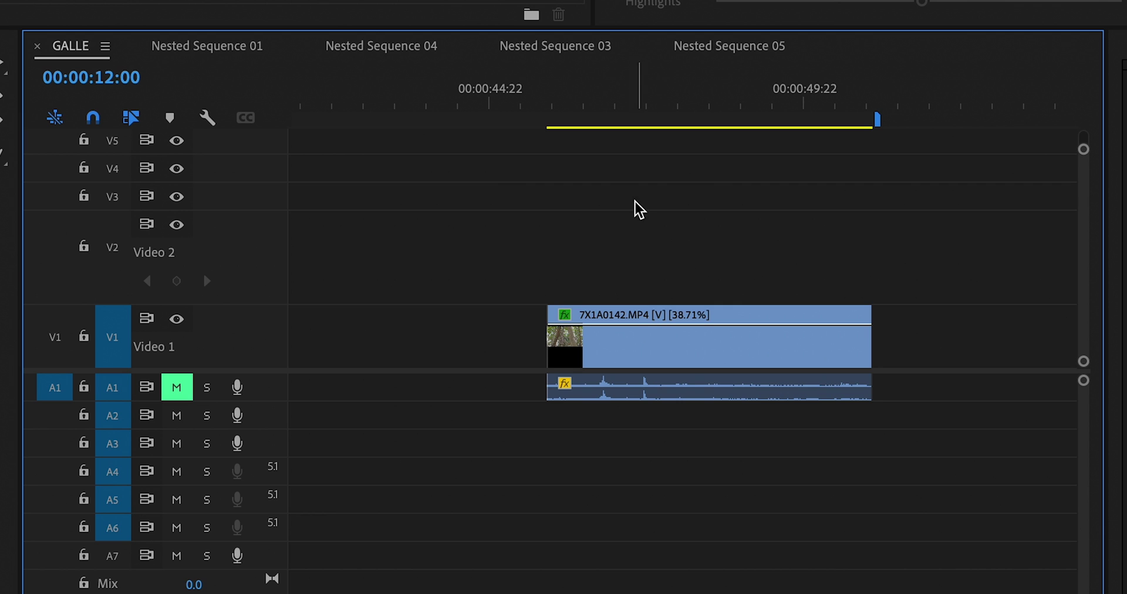
- Trim 7X1A0142 at the playhead using W at 00:00:49:06 and Ctrl+K at 00:00:47:04
click(629, 351)
click(621, 104)
drag(592, 103, 607, 104)
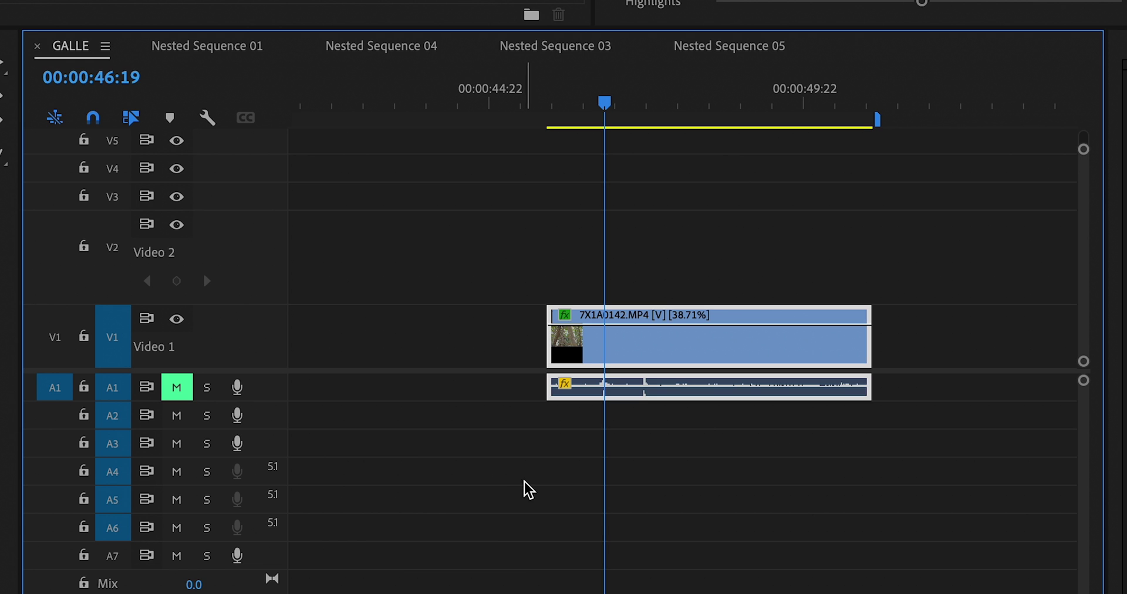
key(Up)
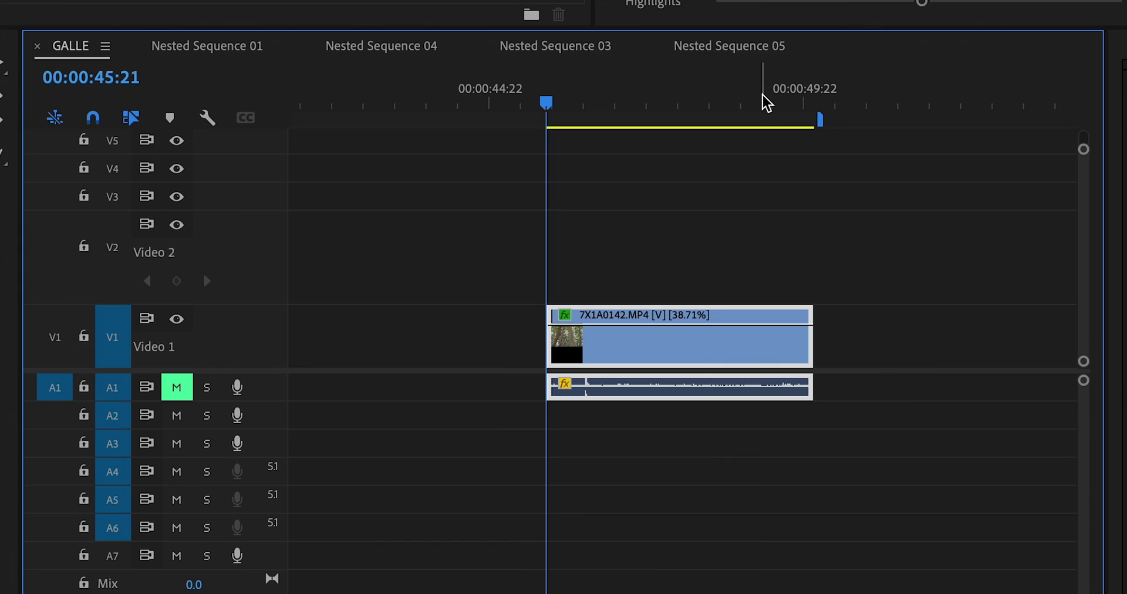
click(763, 104)
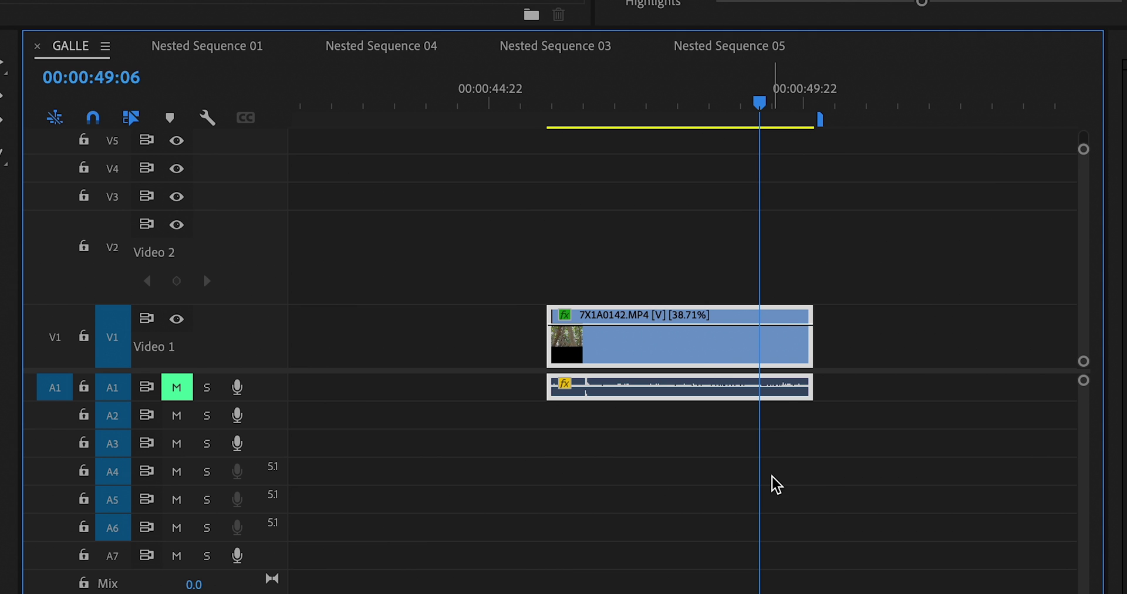
key(w)
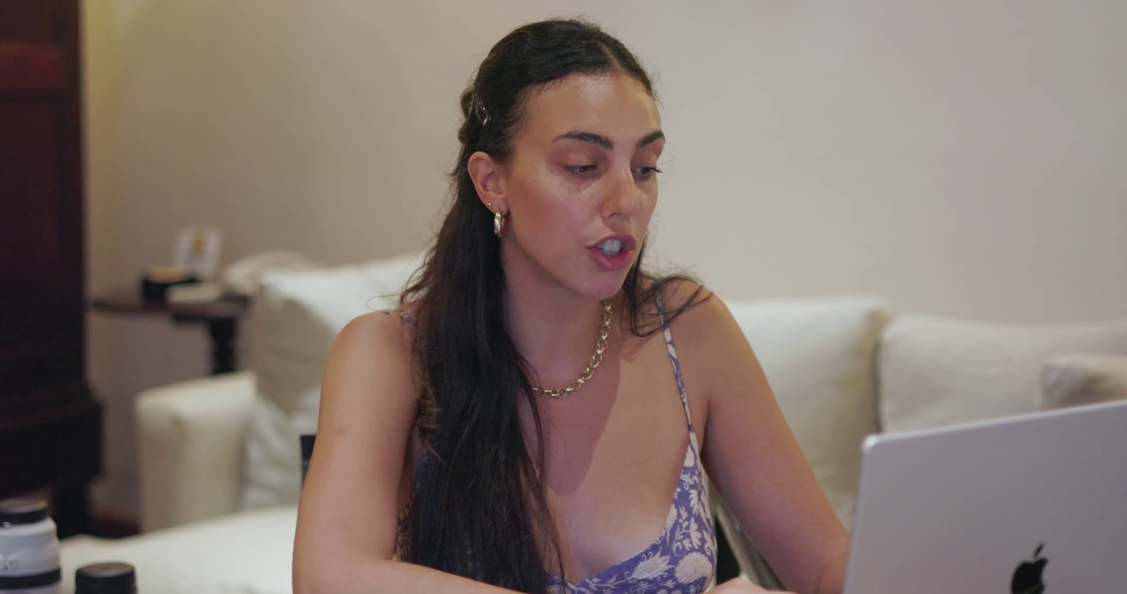
click(627, 99)
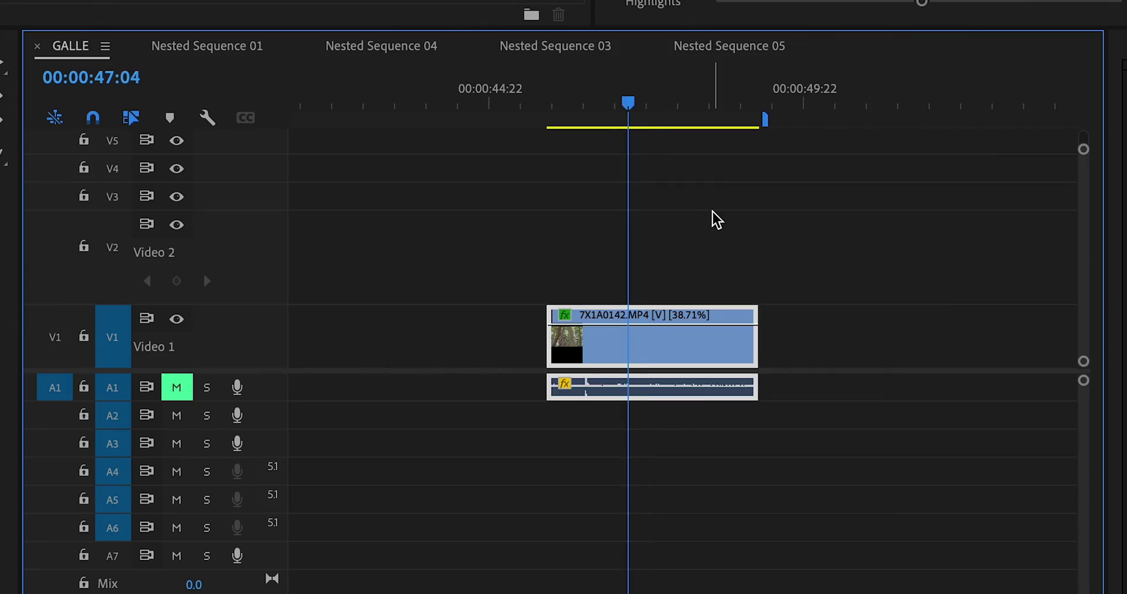
key(ctrl+k)
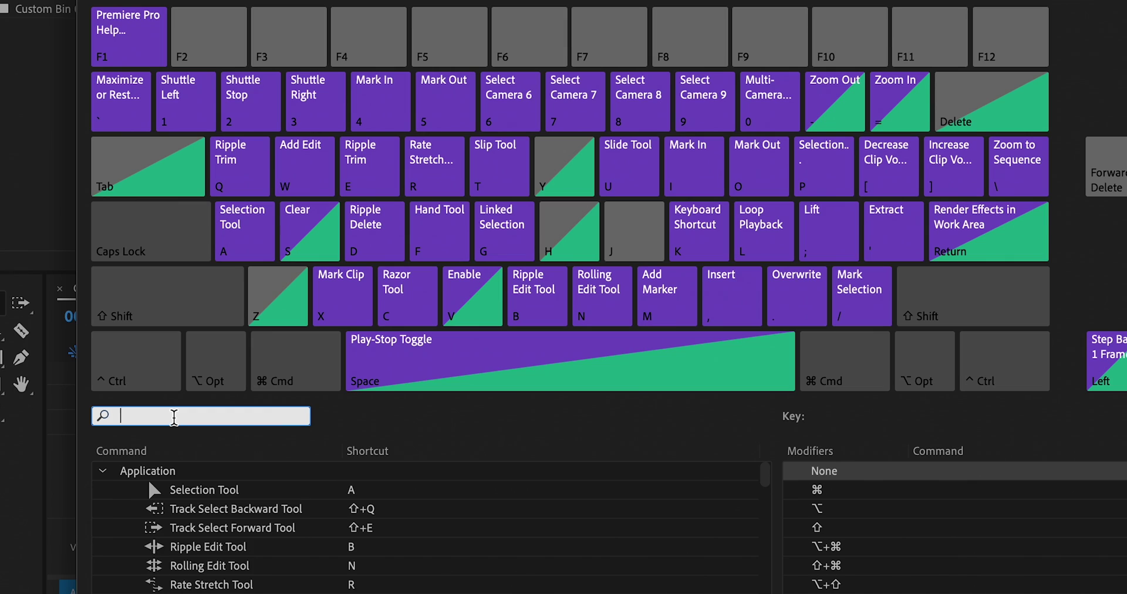
- Search 'ripple tri' and inspect the Ripple Trim Previous and Next Edit To Playhead shortcuts
text(ripple trim)
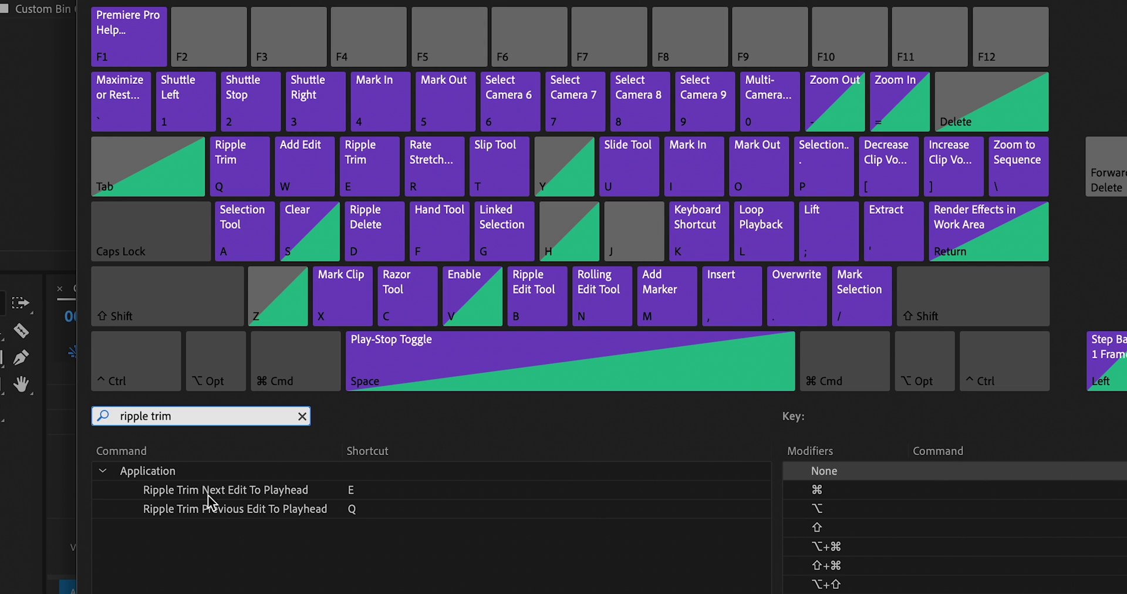
click(221, 511)
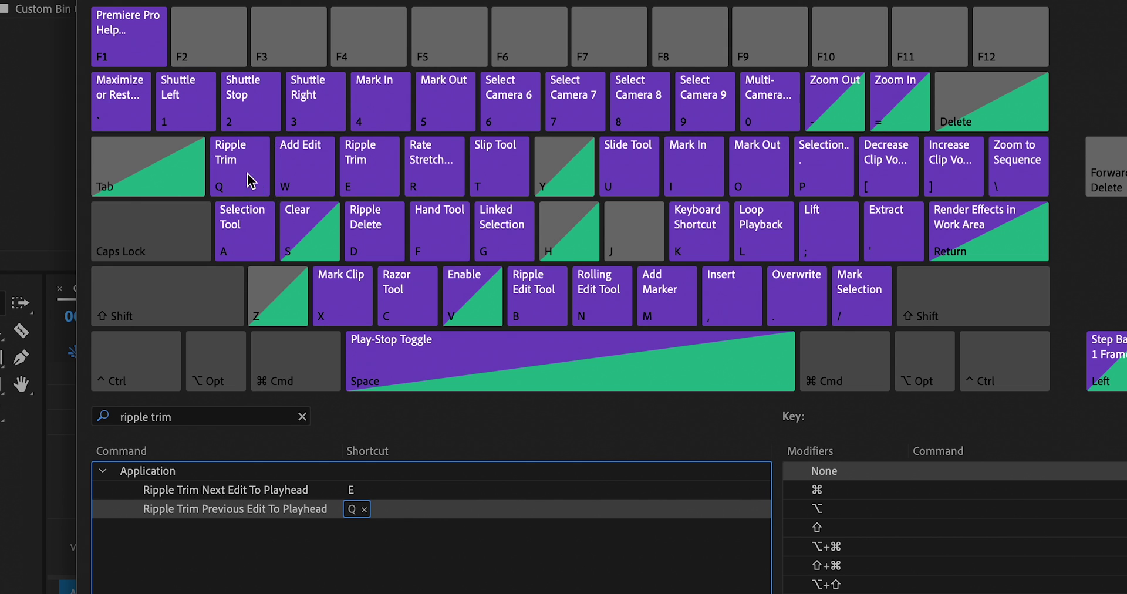
click(217, 490)
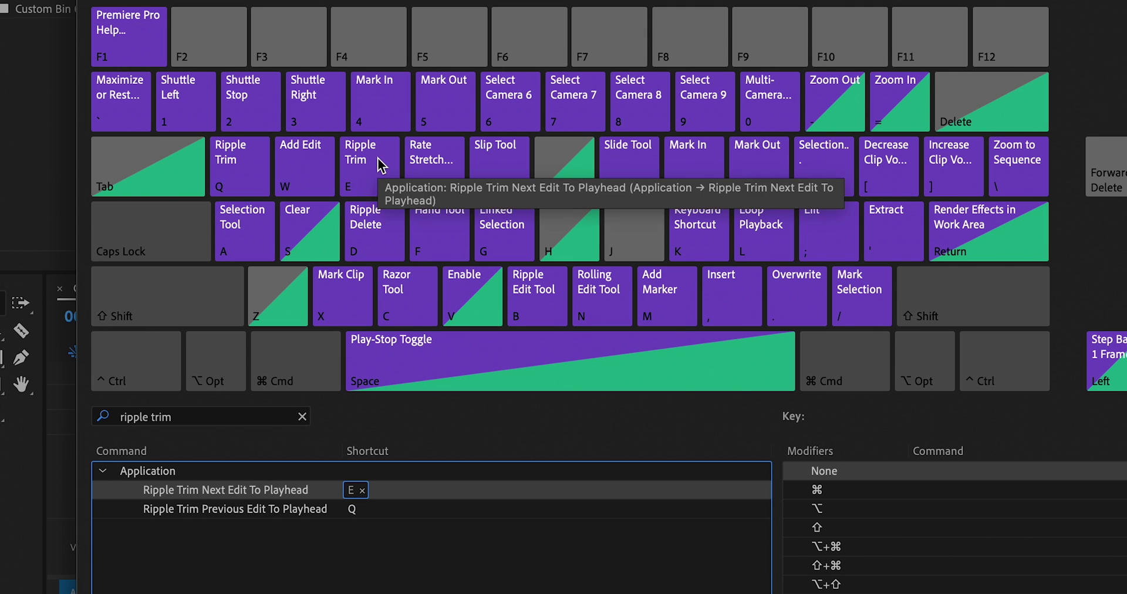
- Search 'add edit' and inspect the Add Edit shortcut
click(194, 417)
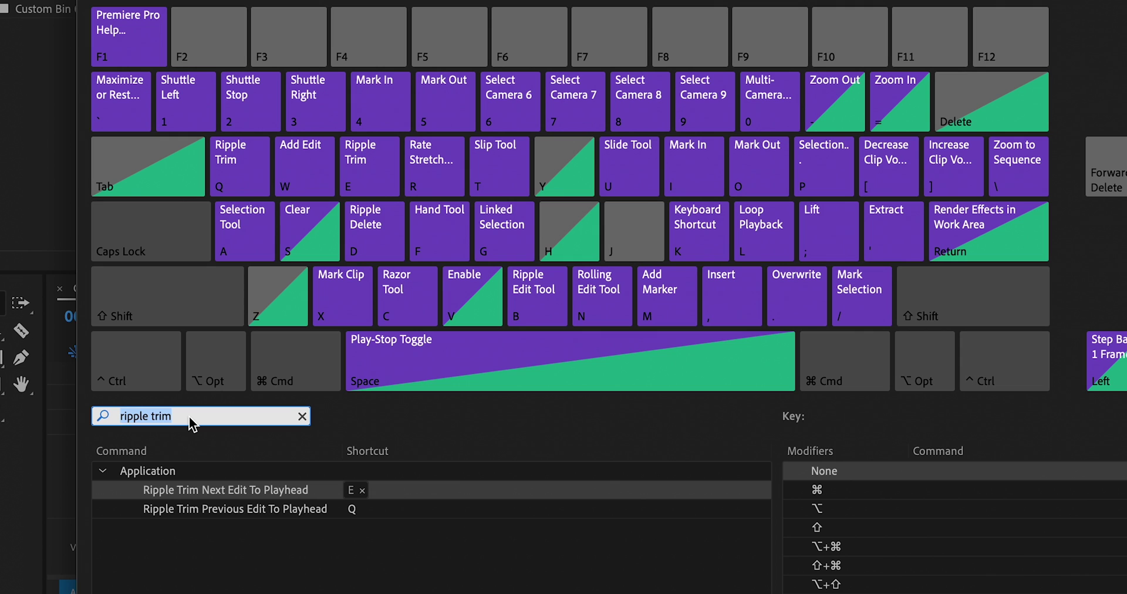
text(add edit)
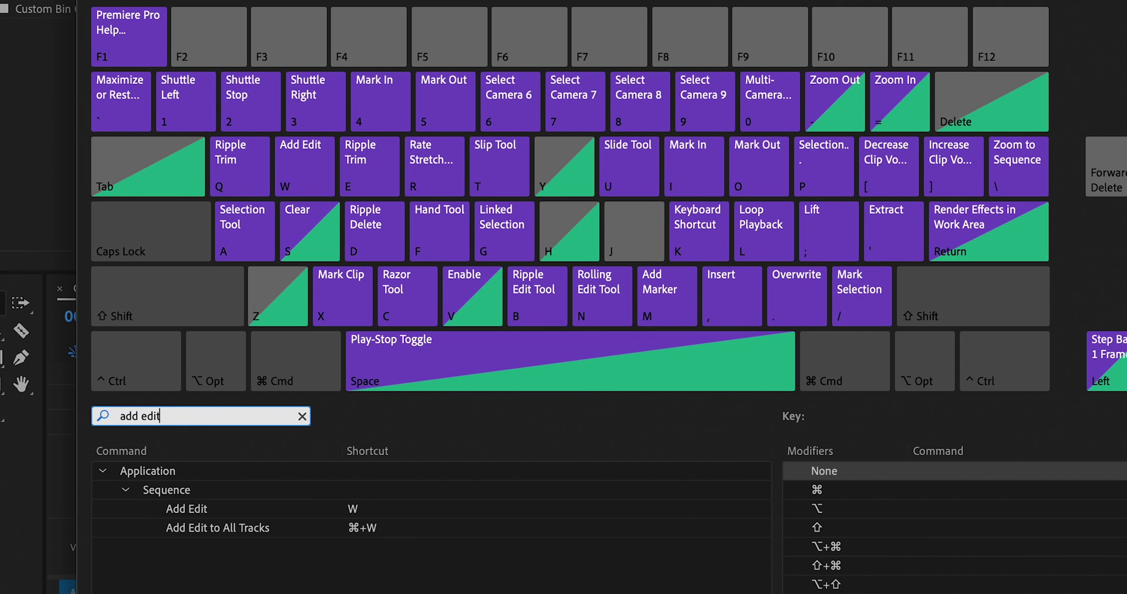
click(188, 509)
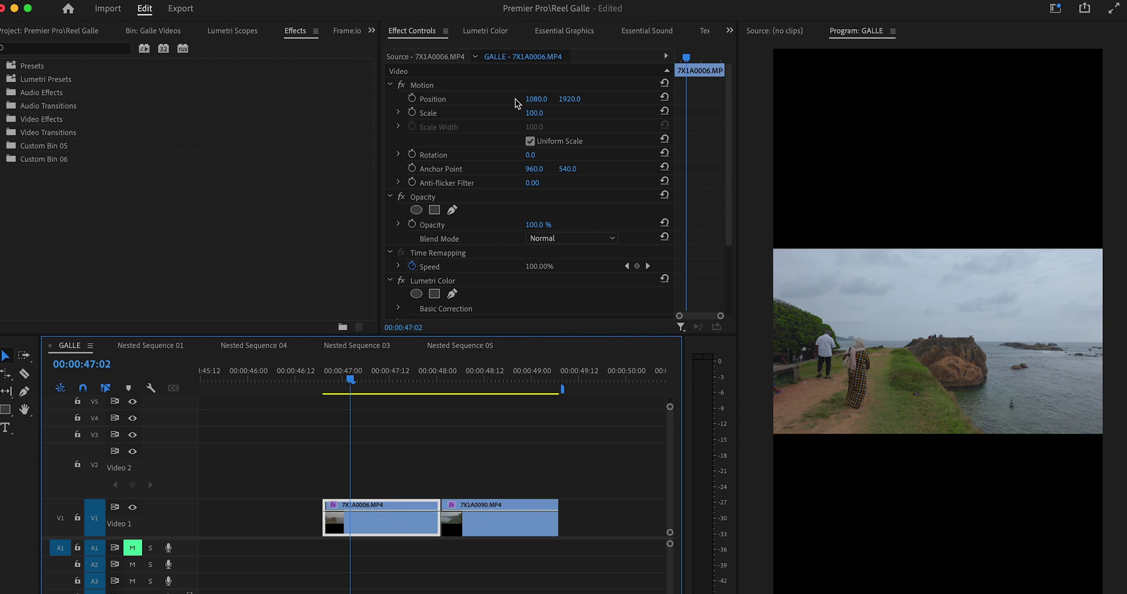
- Scale 7X1A0006 up to 331 and copy its Motion effect
mouse_move(542, 117)
mouse_down()
mouse_move(680, 118)
mouse_move(544, 115)
mouse_move(499, 98)
mouse_move(541, 99)
mouse_up()
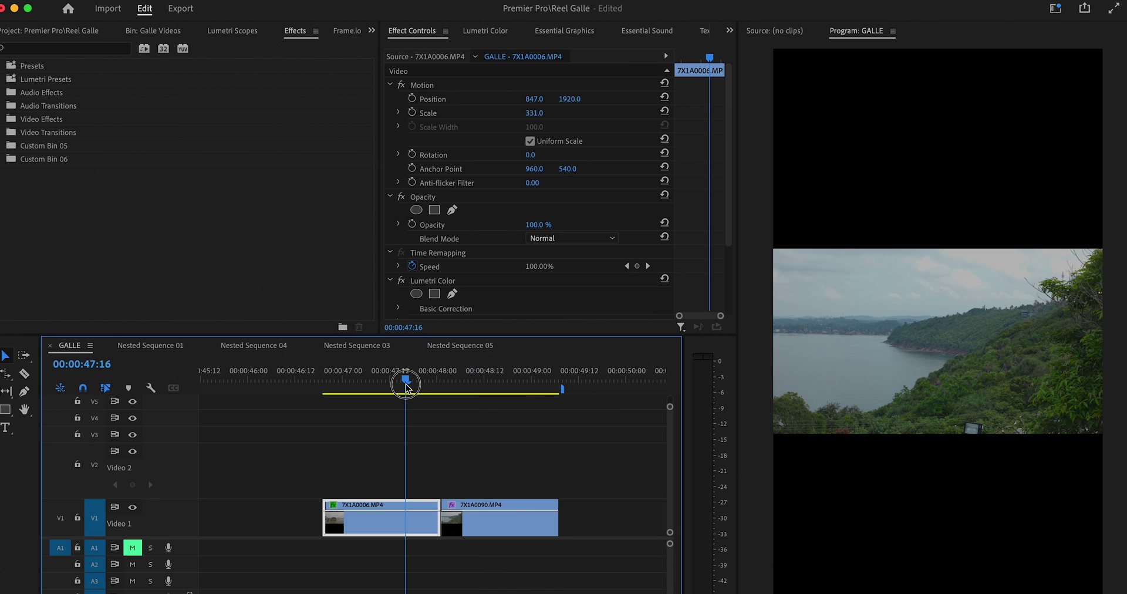
click(405, 380)
click(423, 86)
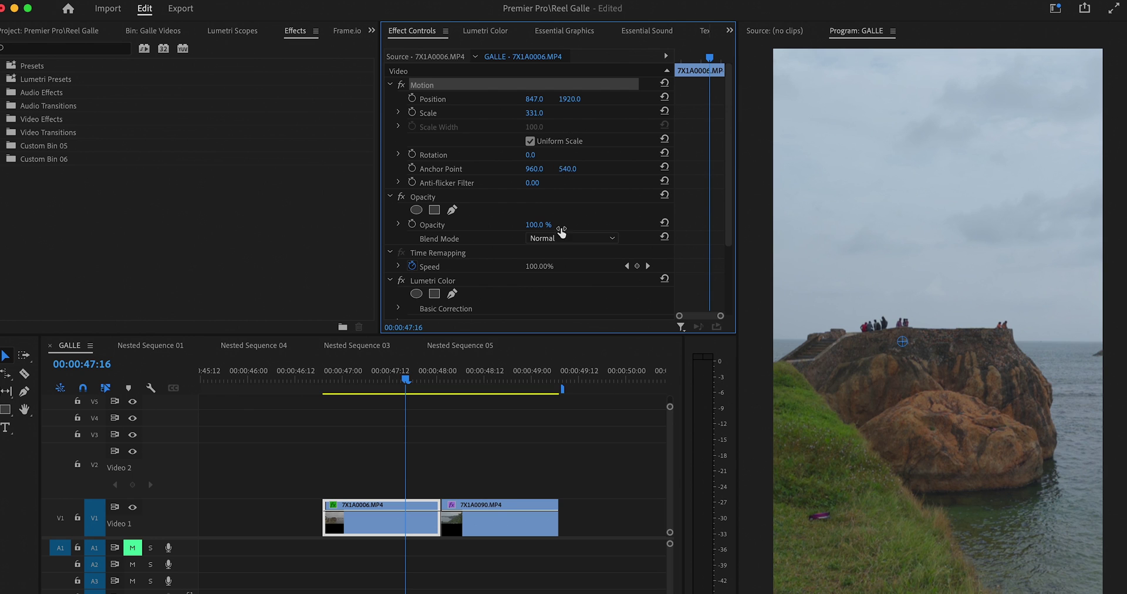
click(424, 197)
click(423, 86)
key(super+c)
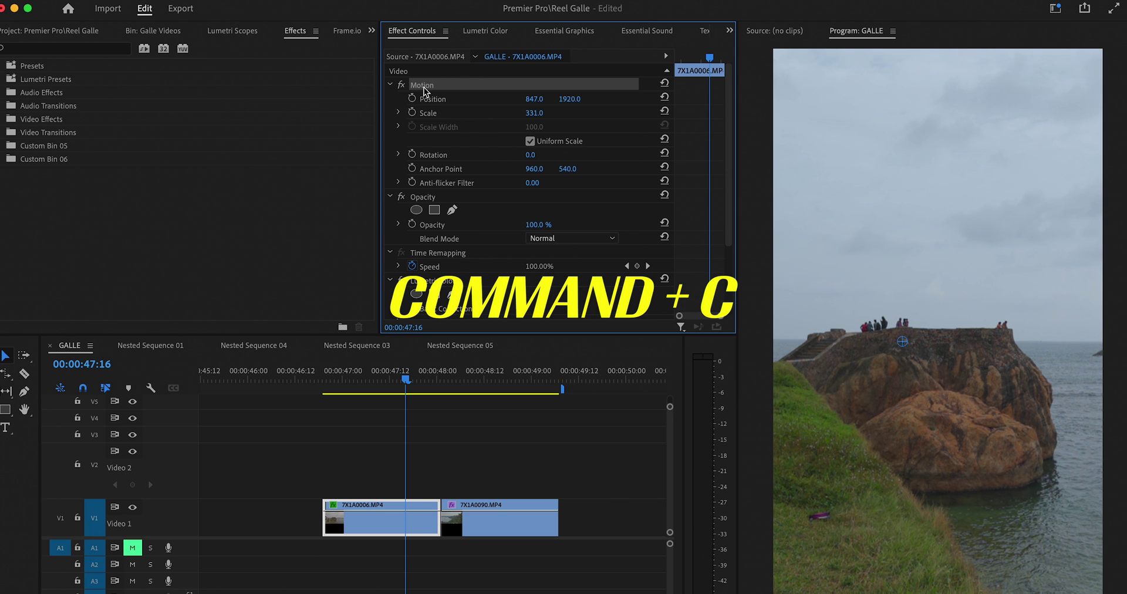
- Paste the copied Motion settings onto clip 7X1A0090
drag(470, 379, 422, 385)
click(475, 530)
key(super+v)
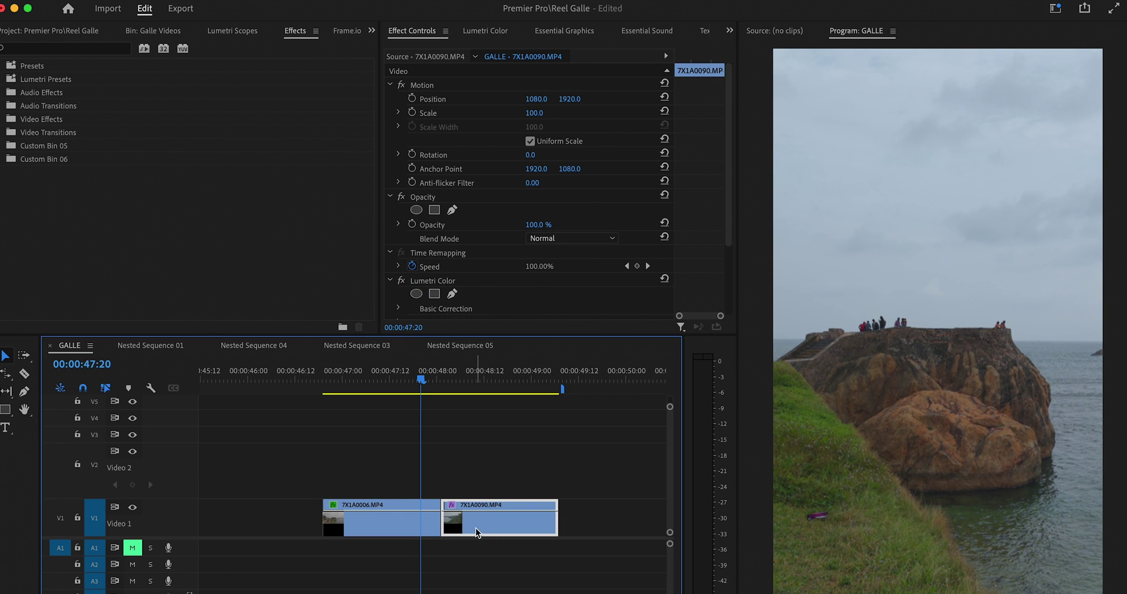
- Copy the Lumetri Color grade and paste it onto 7X1A0090
click(457, 379)
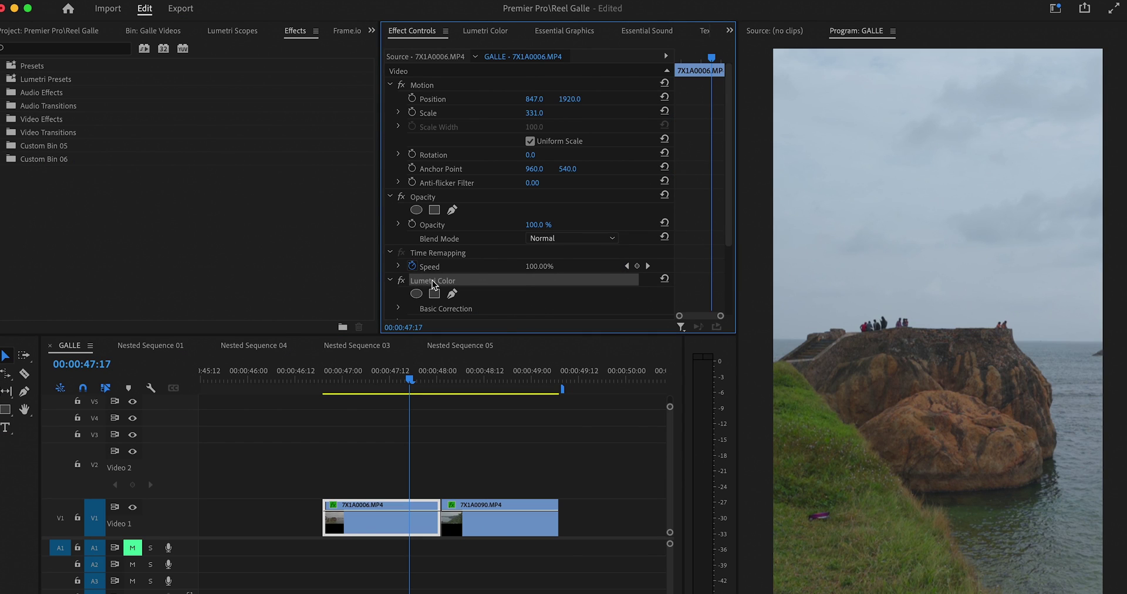
key(super+c)
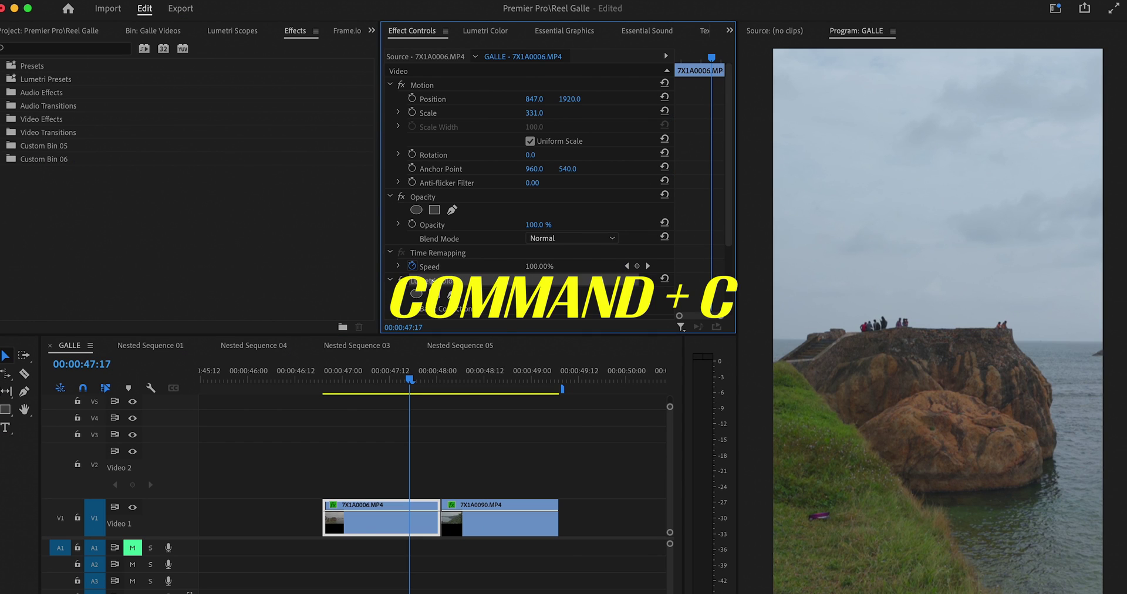
click(476, 378)
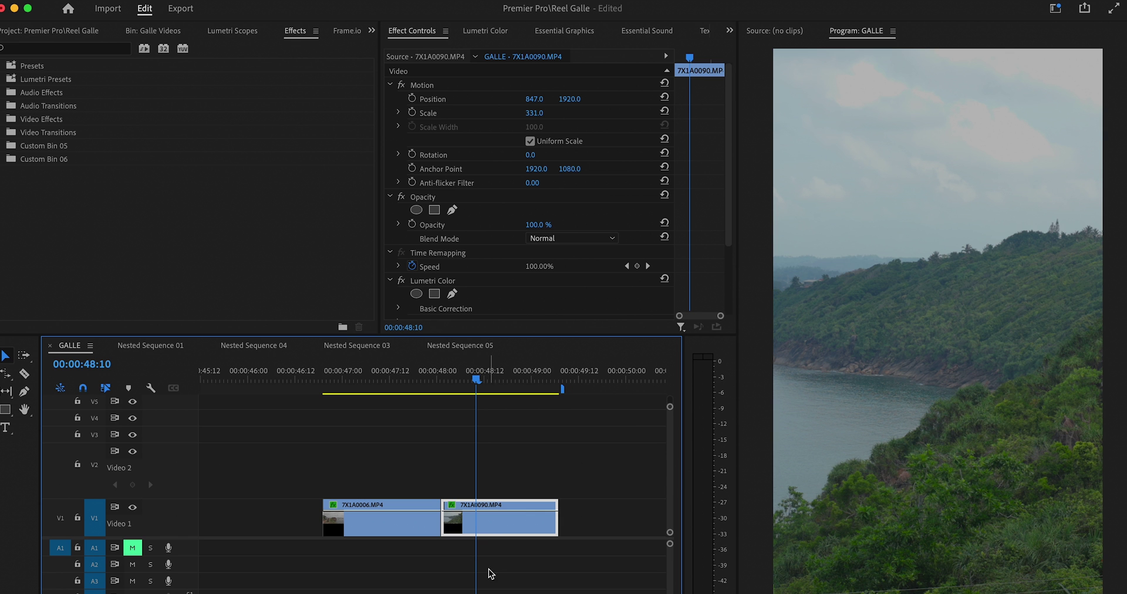
key(super+v)
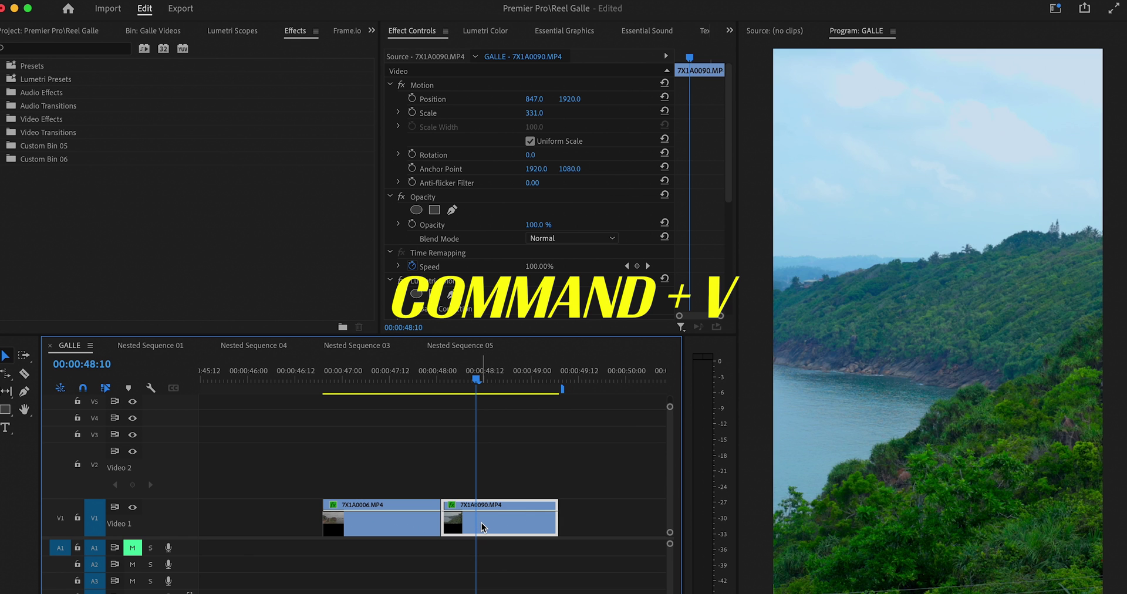